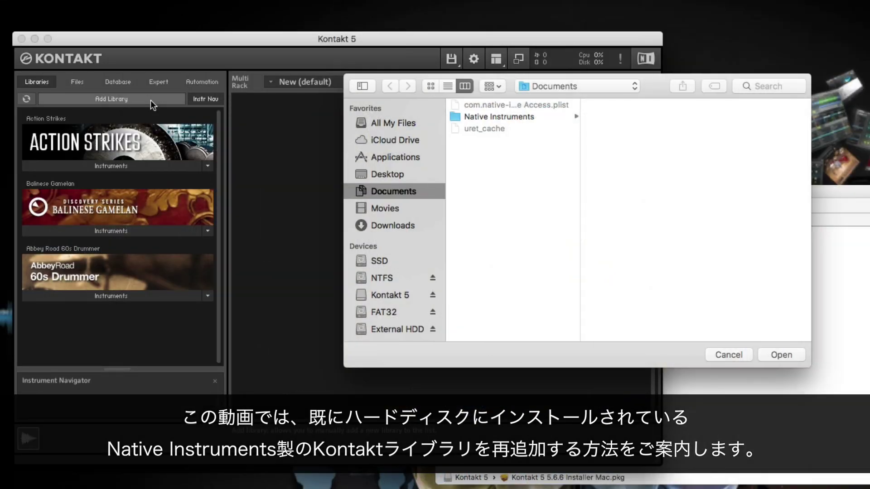
In the add-library dialog, browse to the NI Libraries folder on External HDD.
click(385, 333)
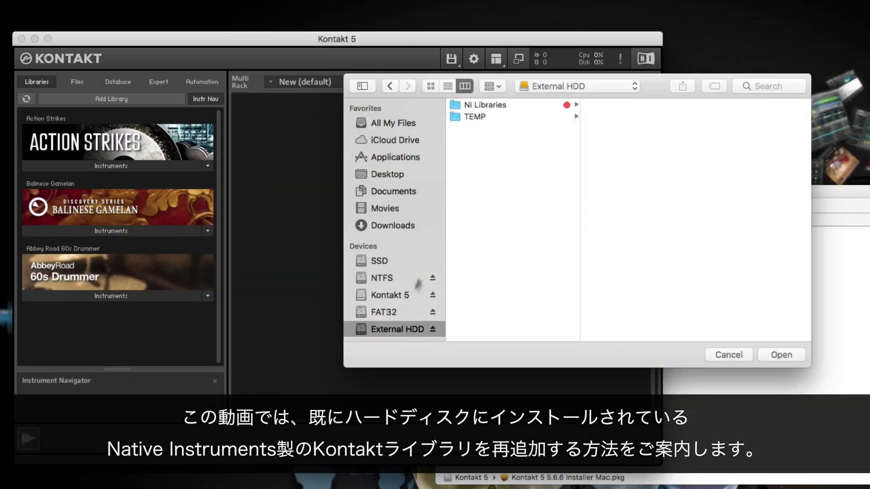
click(492, 105)
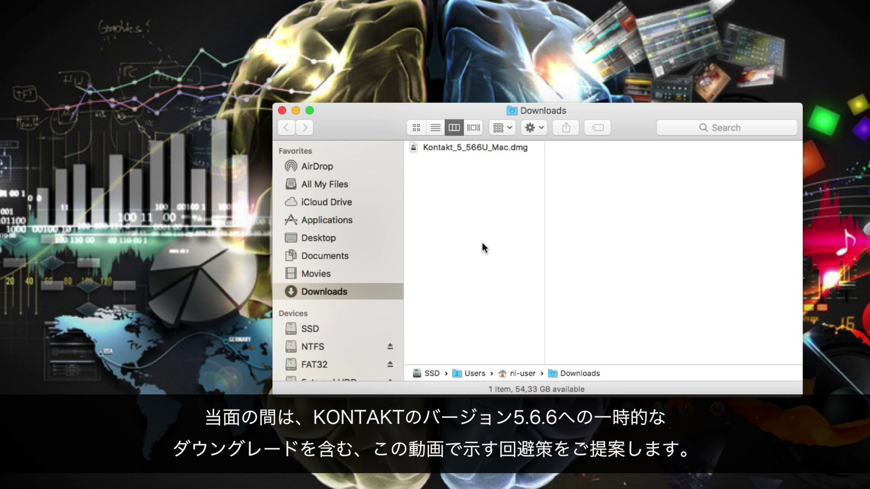
Select Kontakt_5_566U_Mac.dmg in the Finder Downloads folder.
click(495, 148)
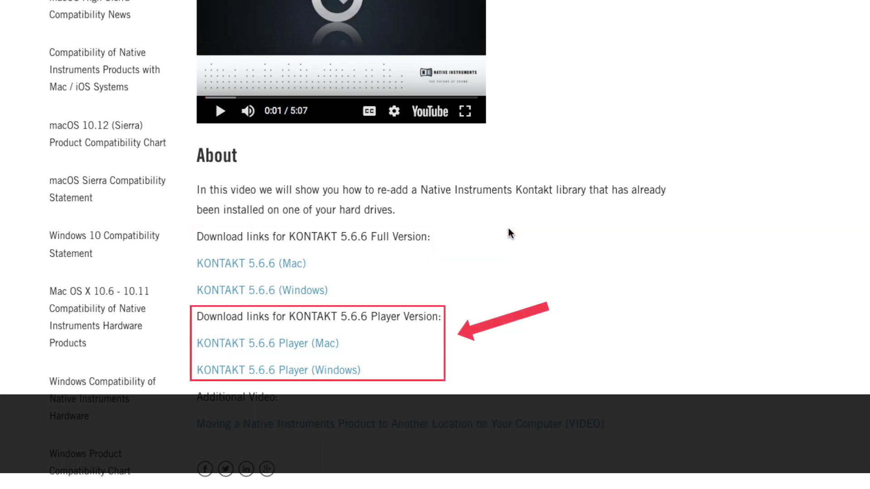
Download the KONTAKT 5.6.6 (Mac) full installer and save the disk image.
click(292, 267)
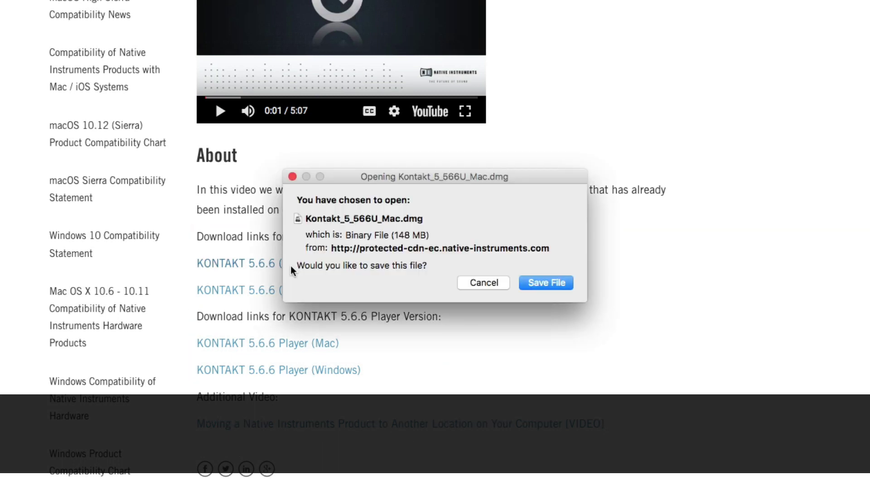
click(533, 284)
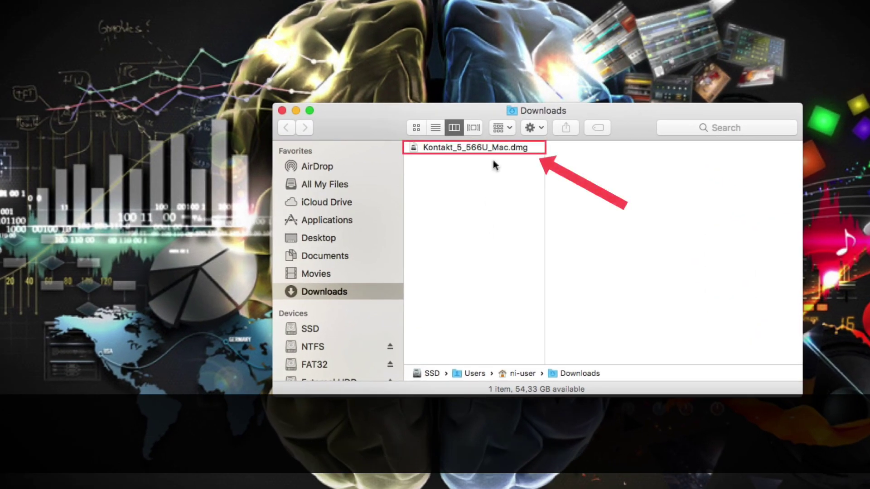
Mount Kontakt_5_566U_Mac.dmg and run Kontakt 5 5.6.6 Installer Mac.pkg.
double_click(495, 148)
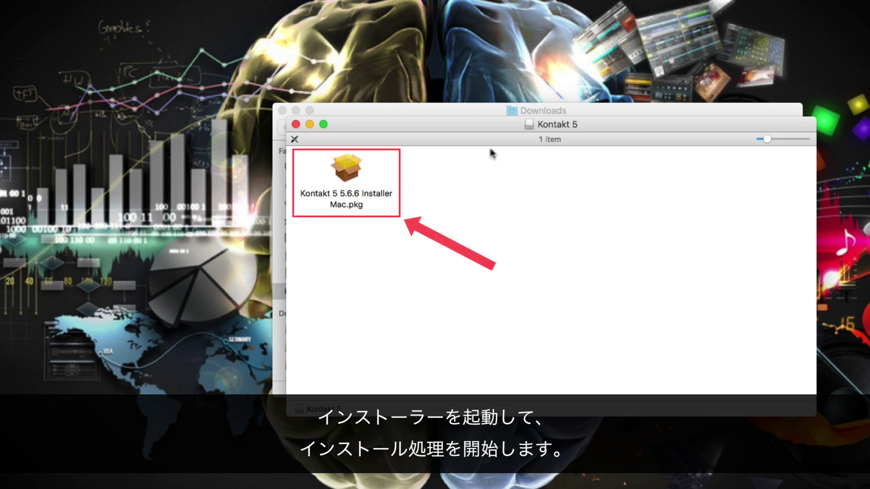
double_click(358, 171)
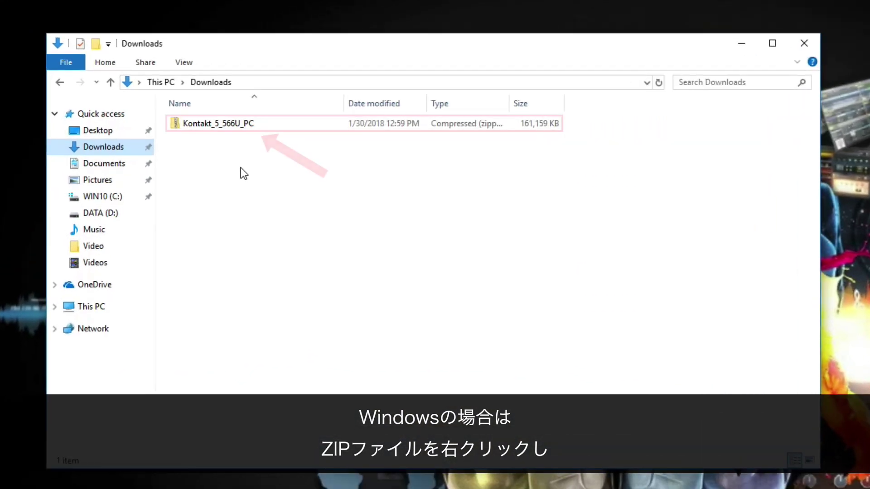
Extract the Kontakt_5_566U_PC zip into its suggested folder.
right_click(231, 129)
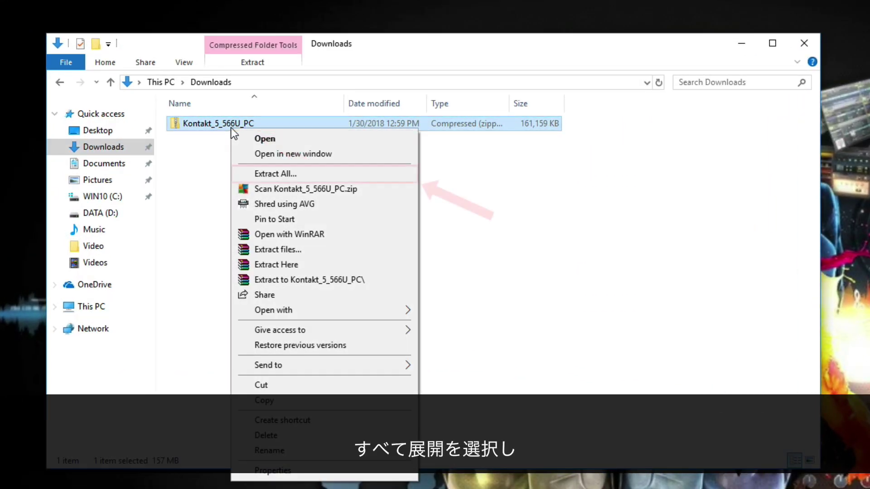
click(259, 172)
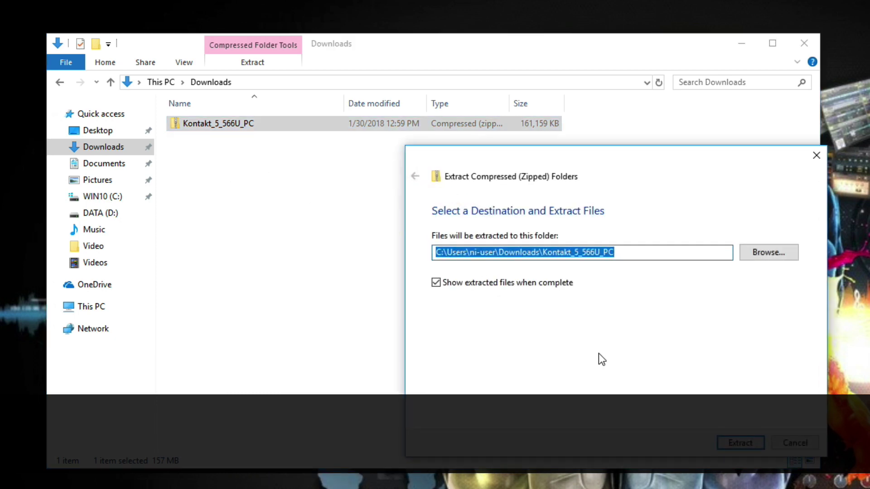
click(760, 443)
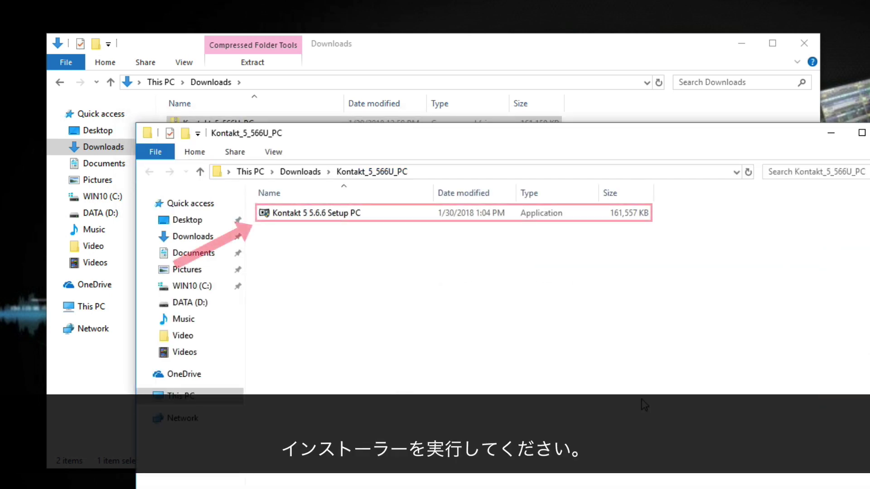
Run Kontakt 5 5.6.6 Setup PC, keep English, accept the license, and install with default options.
double_click(358, 216)
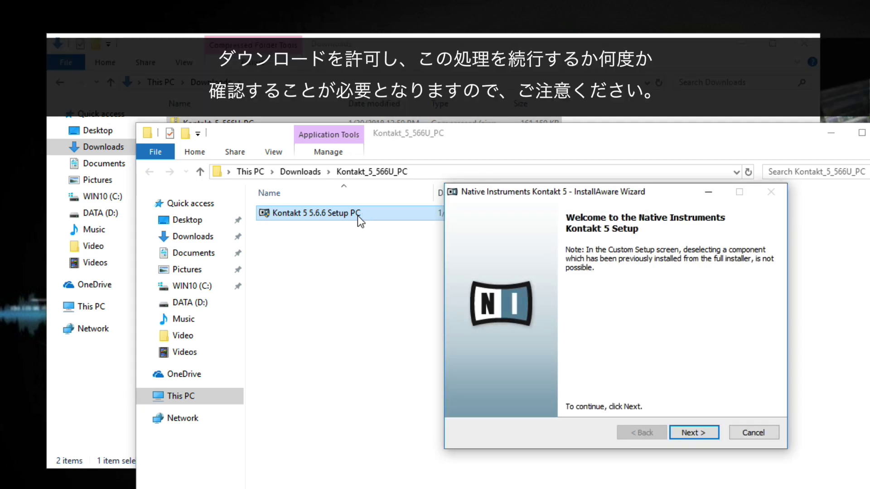
click(709, 434)
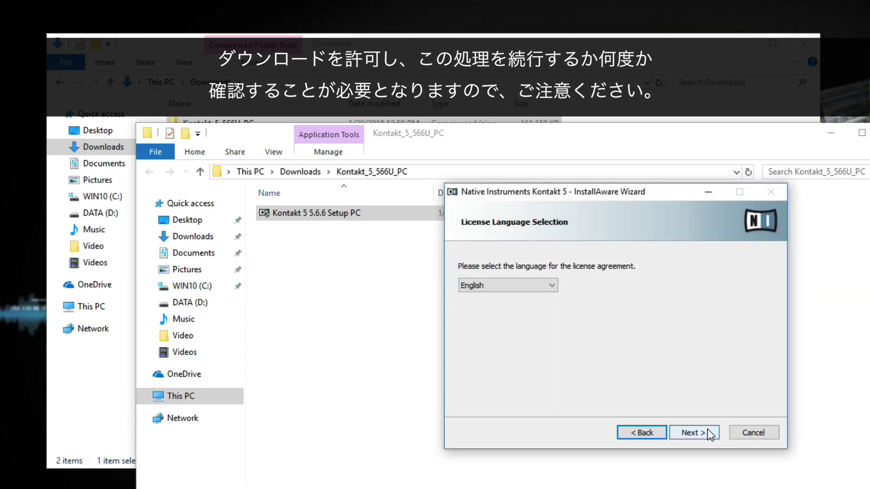
click(708, 434)
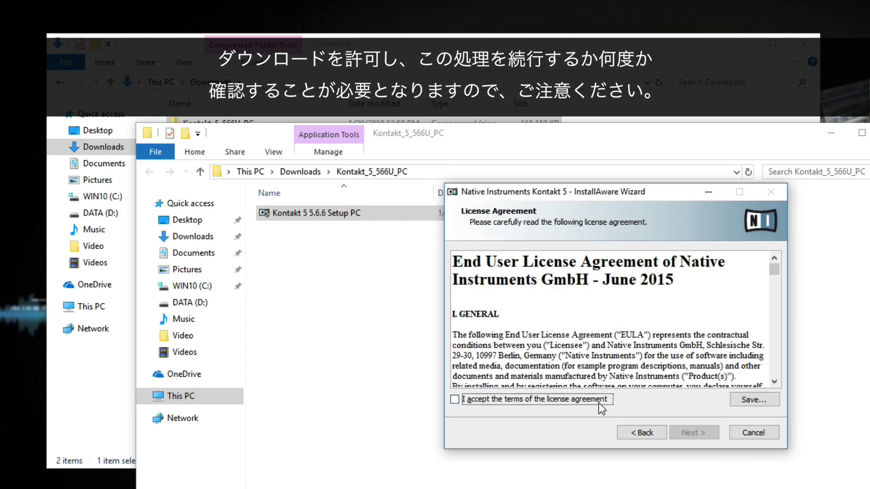
click(598, 402)
click(697, 433)
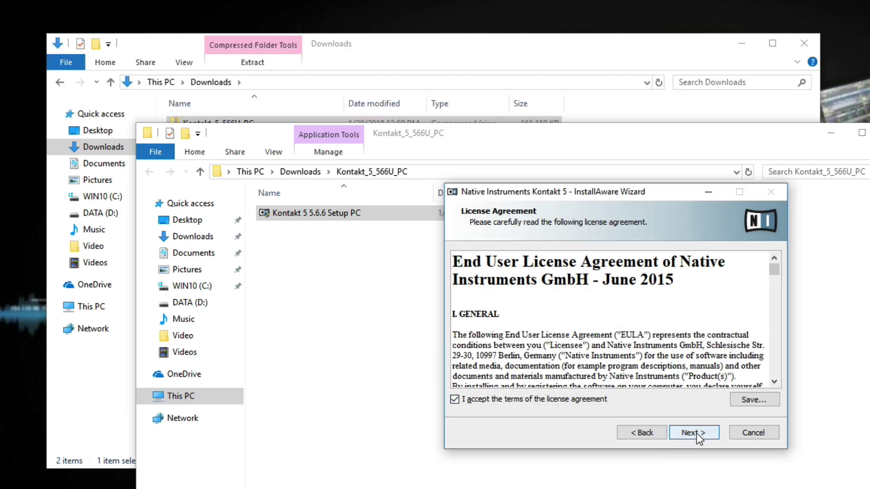
click(696, 433)
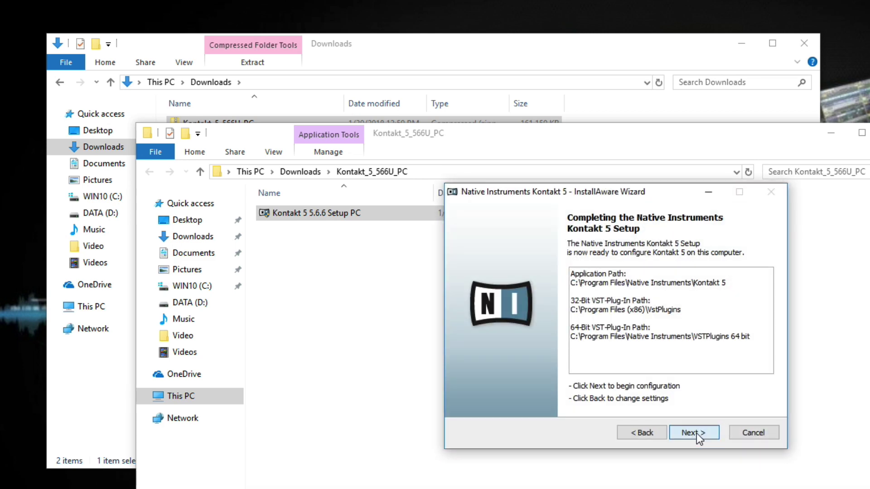
click(694, 433)
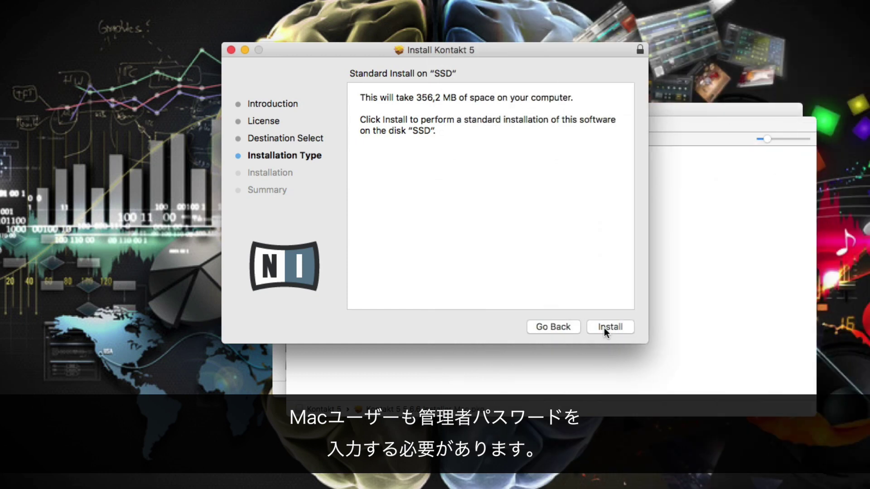
Install Kontakt 5 on SSD with the admin password, then close the installer and trash the package.
click(605, 328)
text(**********)
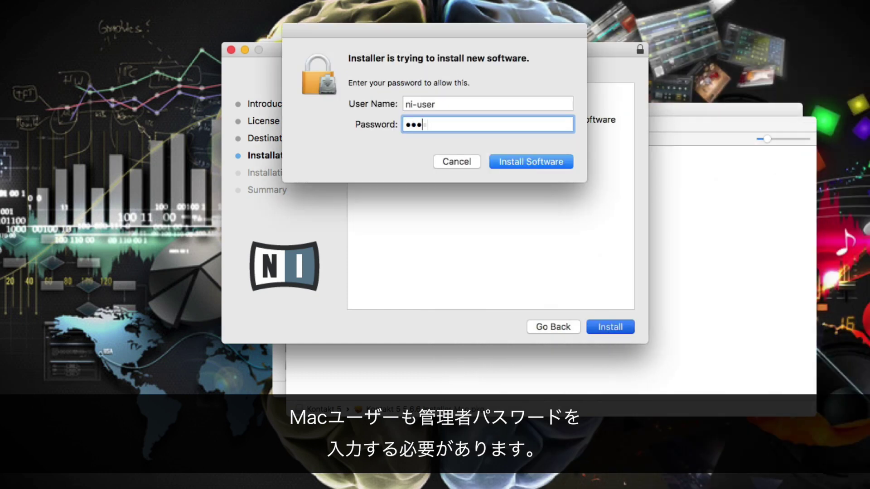
click(532, 163)
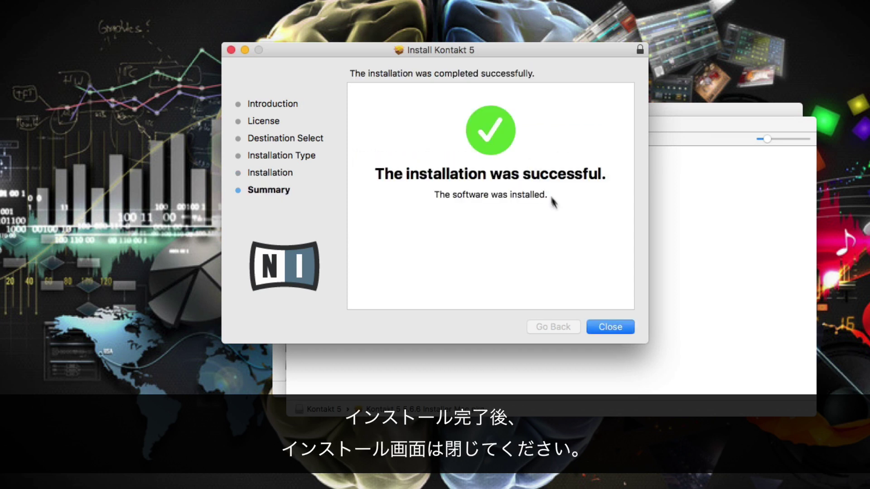
click(612, 327)
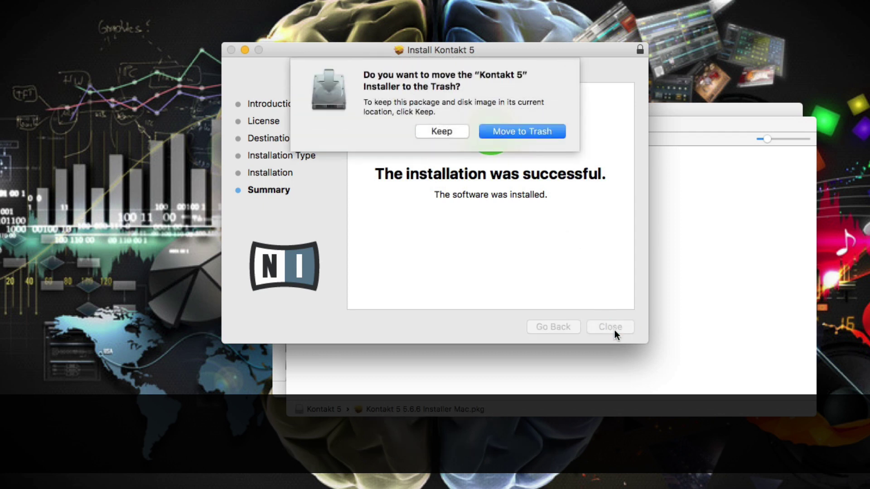
click(527, 132)
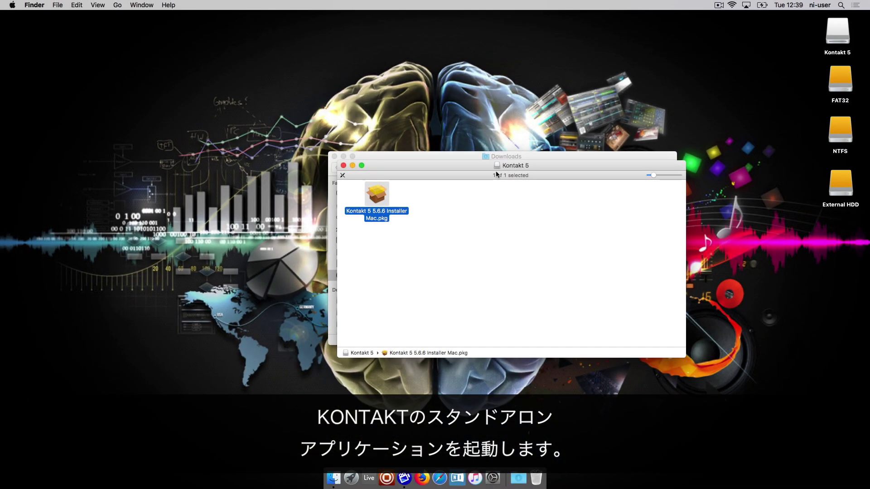
Launch Kontakt 5 by searching 'konta' in Spotlight.
click(840, 5)
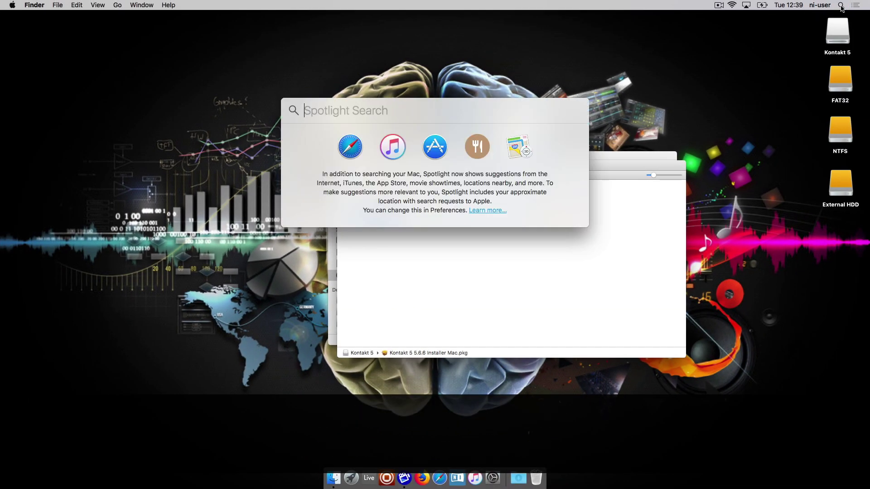
text(kontakt)
key(Return)
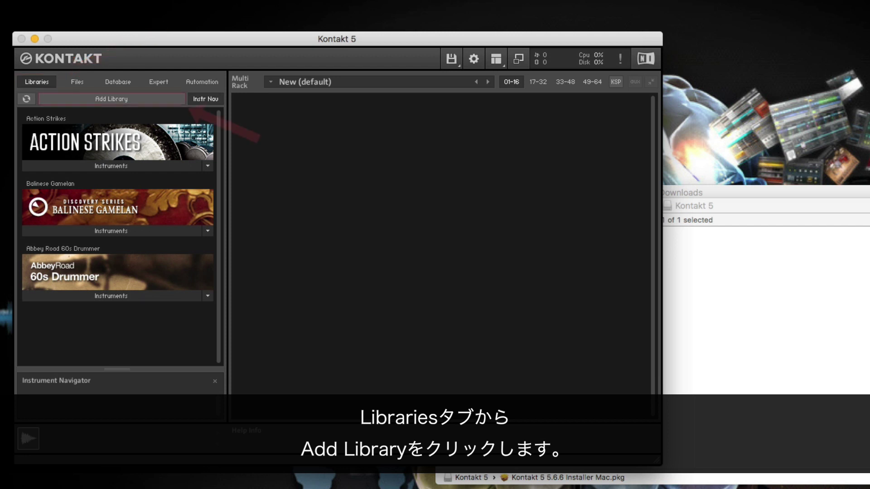
Add a library and select External HDD > NI Libraries > Alicias Keys Library.
click(151, 100)
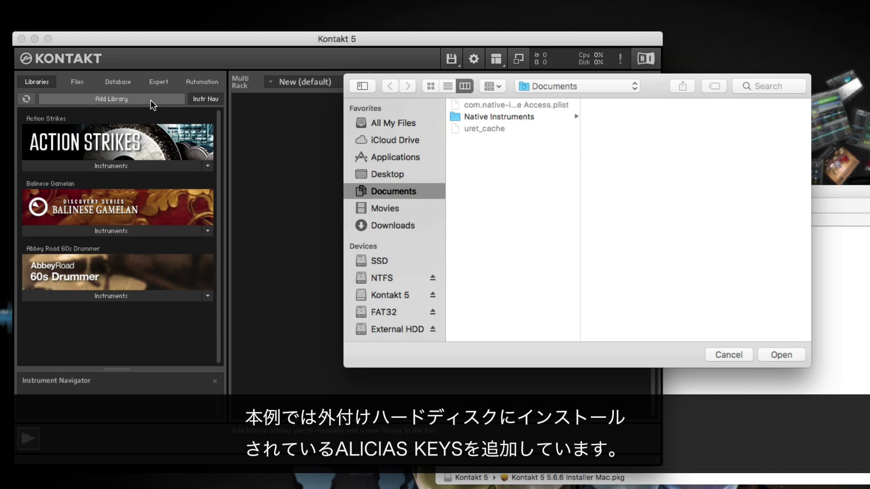
click(385, 333)
click(491, 105)
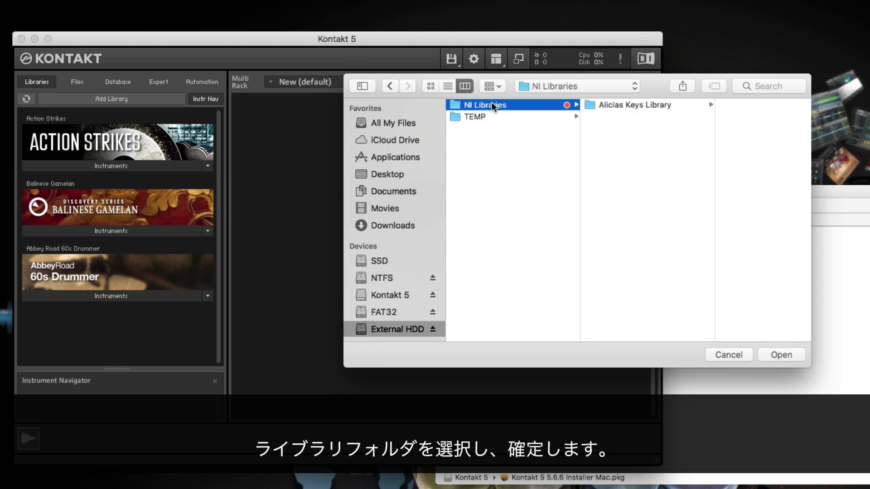
click(633, 106)
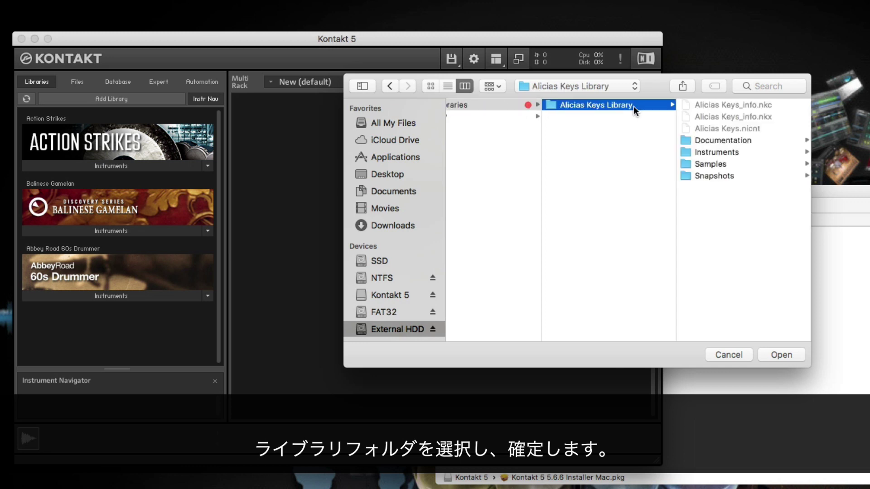
Confirm Alicias Keys Library, authorise with the admin password, then quit Kontakt 5.
click(781, 355)
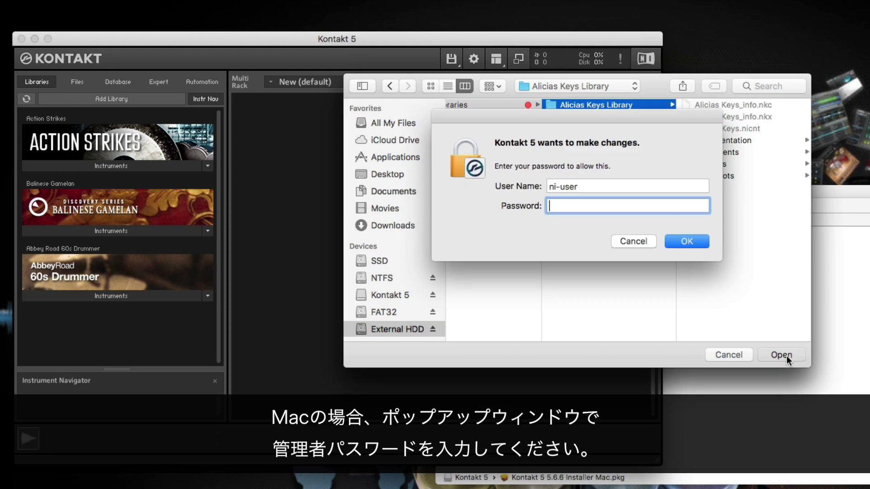
text(••••••••••)
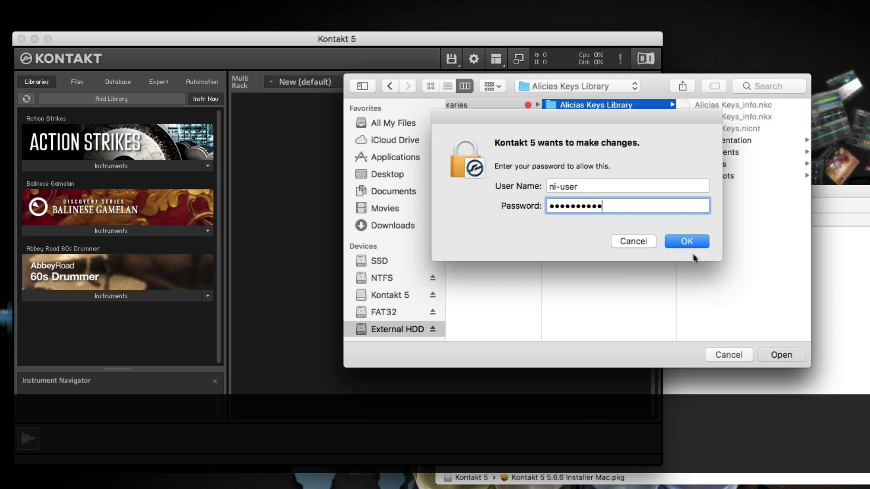
click(686, 241)
key(Return)
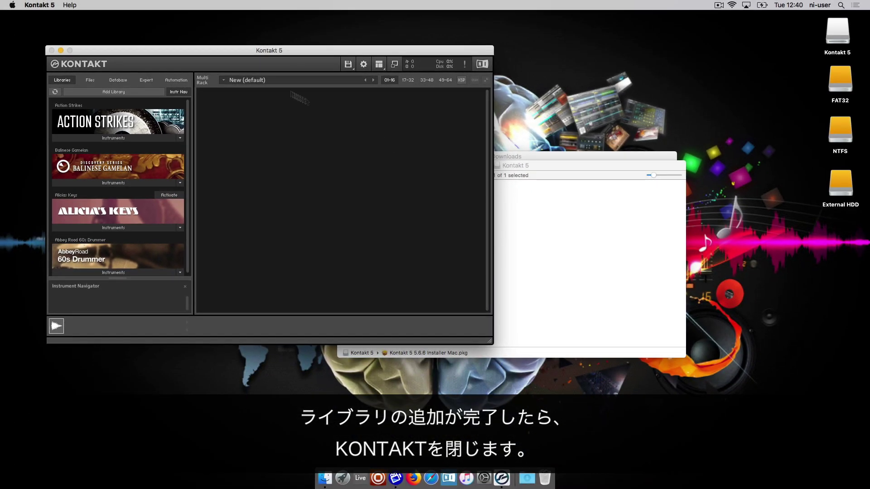
click(39, 5)
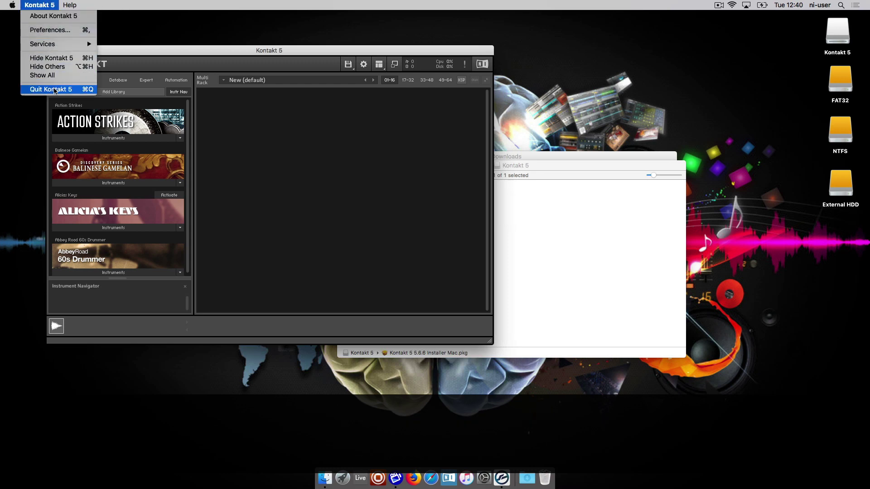
click(54, 90)
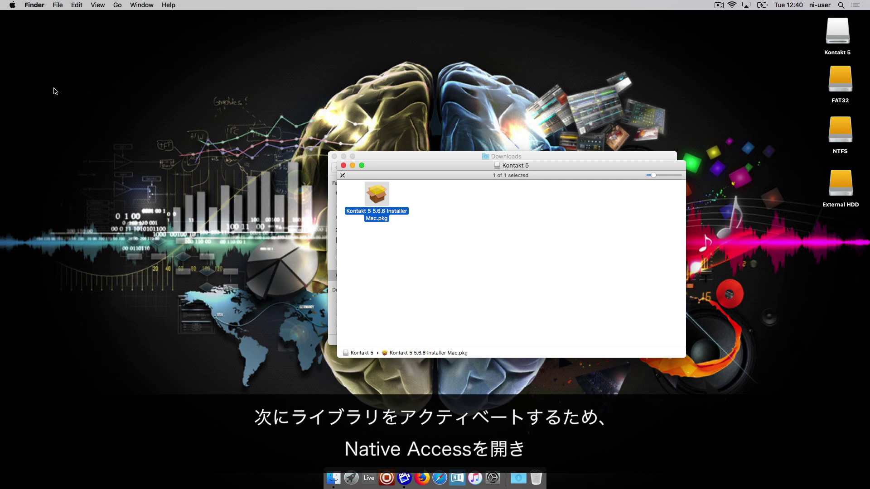
Launch Native Access from Spotlight and log in with the Native Instruments account password.
click(840, 4)
text(native)
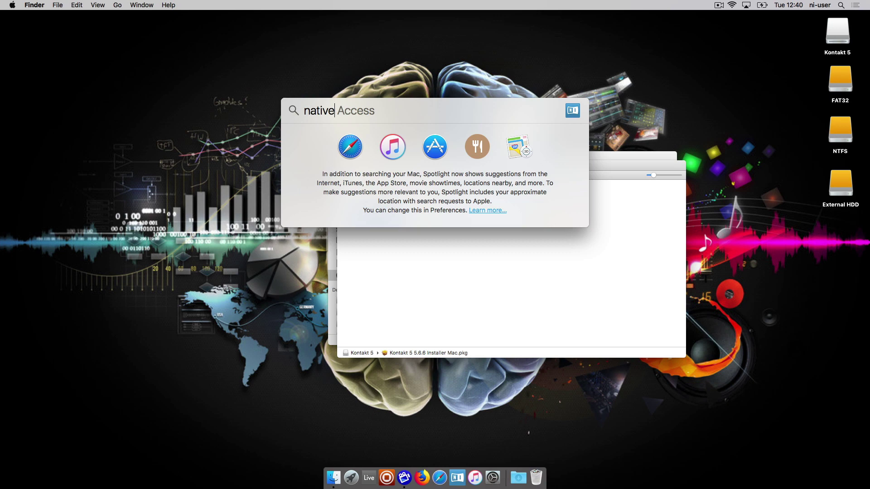
key(Return)
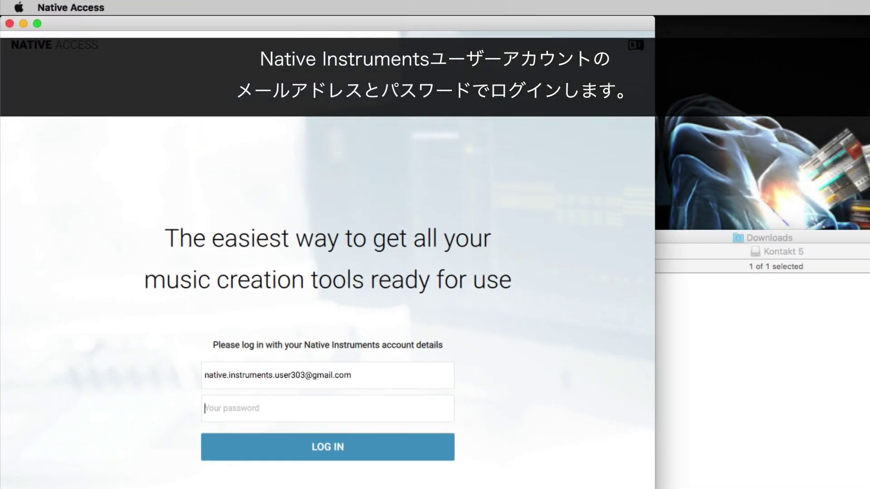
click(326, 408)
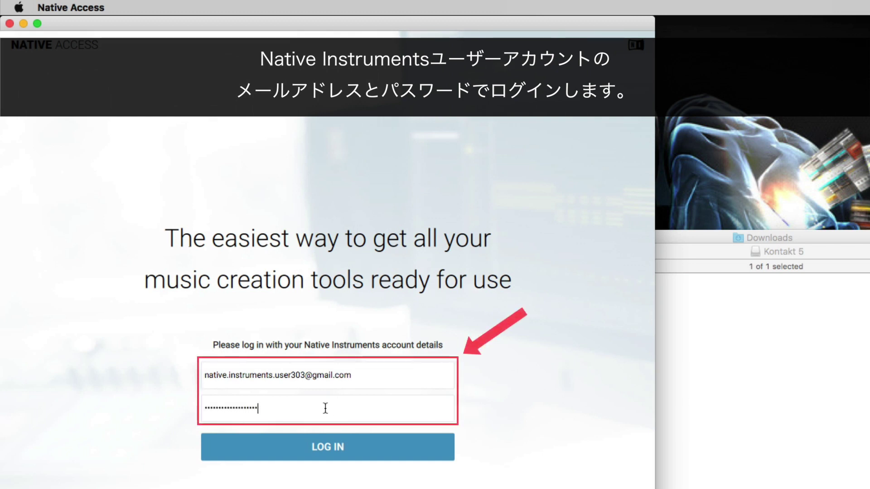
click(339, 447)
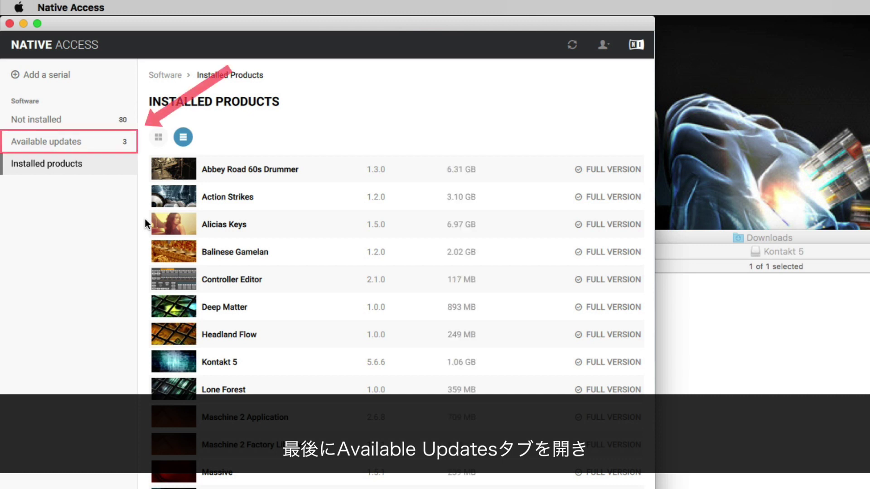
Show Available updates and start the Kontakt 5 update to version 5.7.3.
click(68, 140)
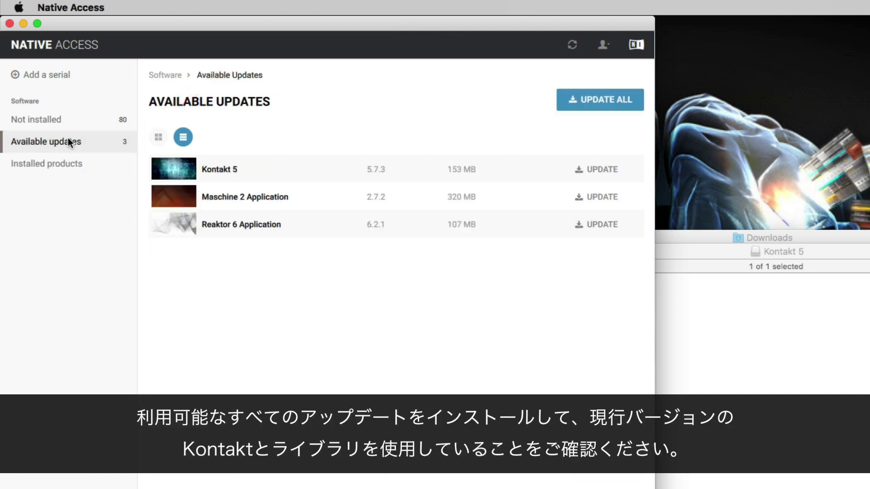
click(606, 171)
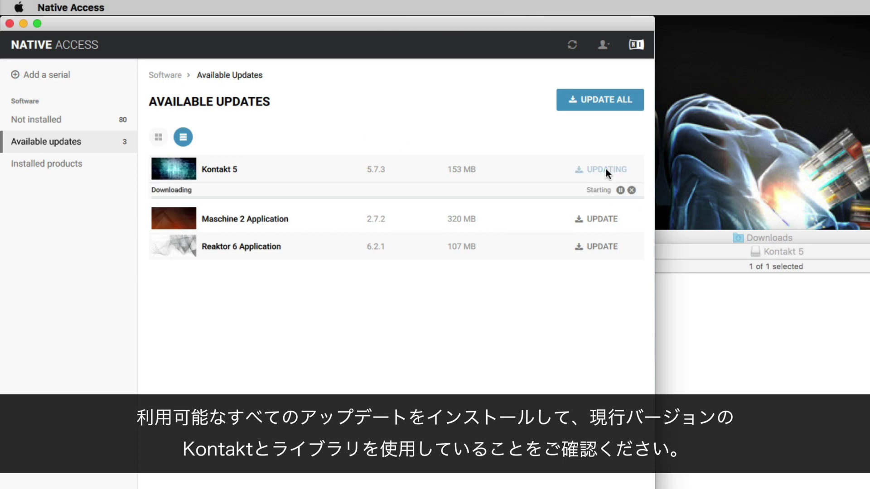